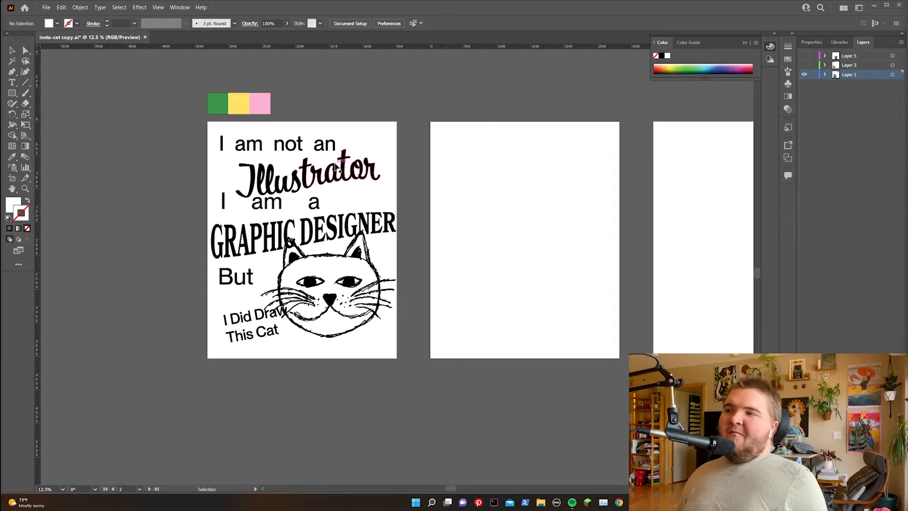
Step: Inspect the green, yellow and pink colour swatches above the first poster layout, selecting them individually and together
drag(421, 151, 625, 155)
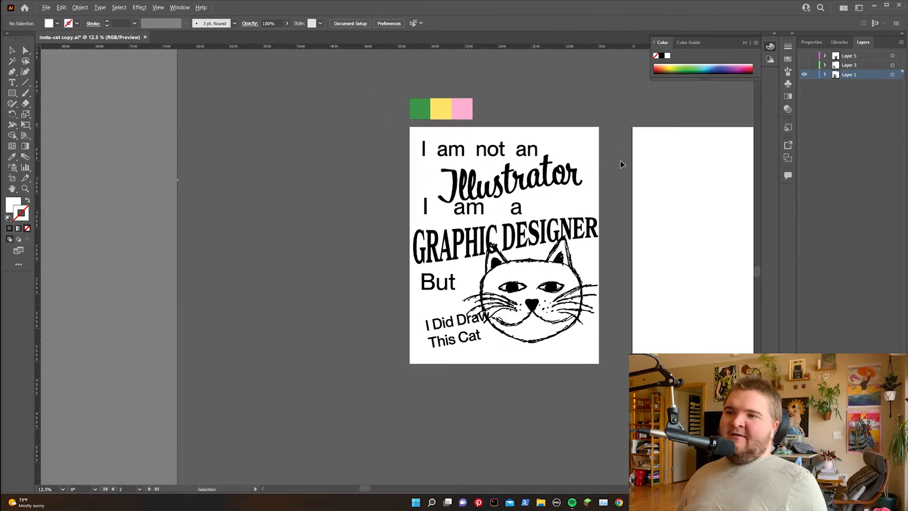
scroll(621, 164, up, 1)
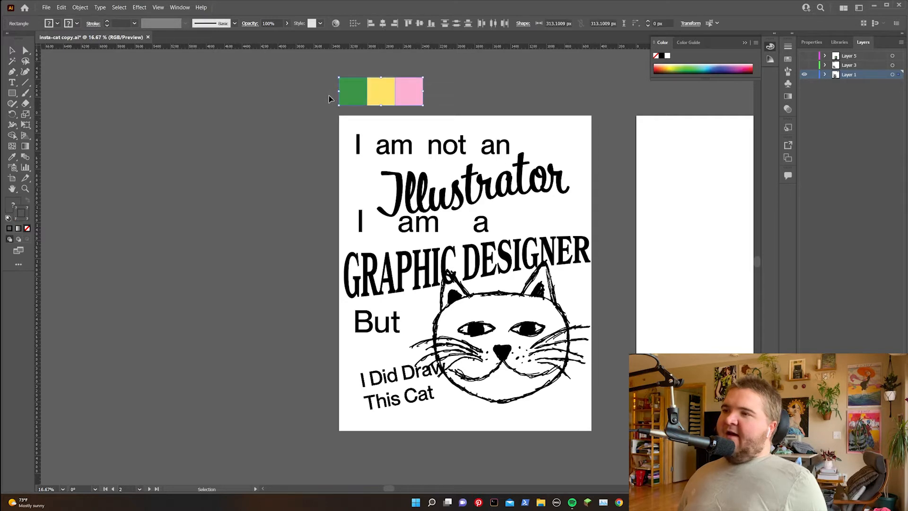
click(360, 91)
click(380, 90)
click(407, 90)
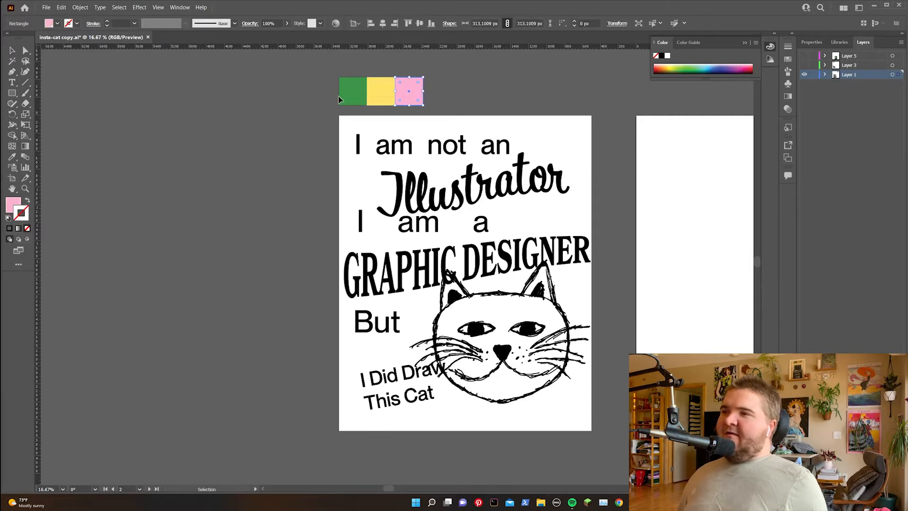
drag(339, 95, 478, 116)
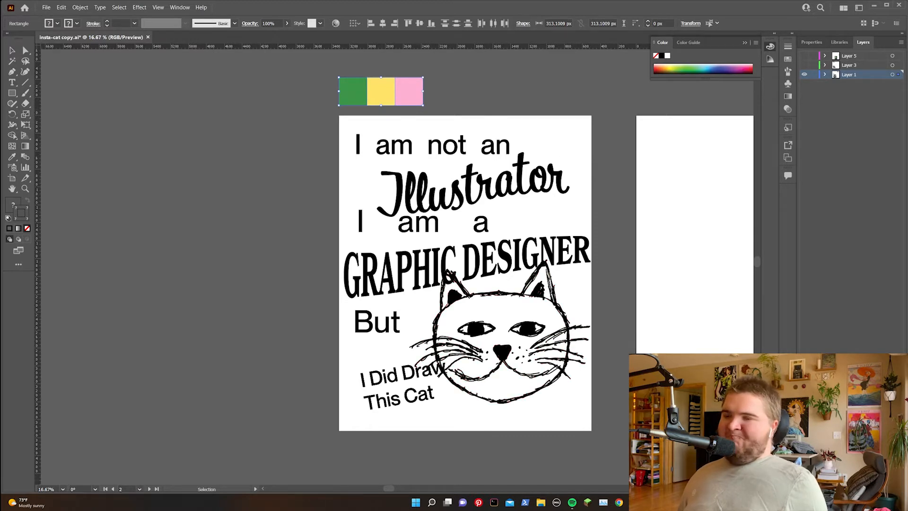
key(alt+Tab)
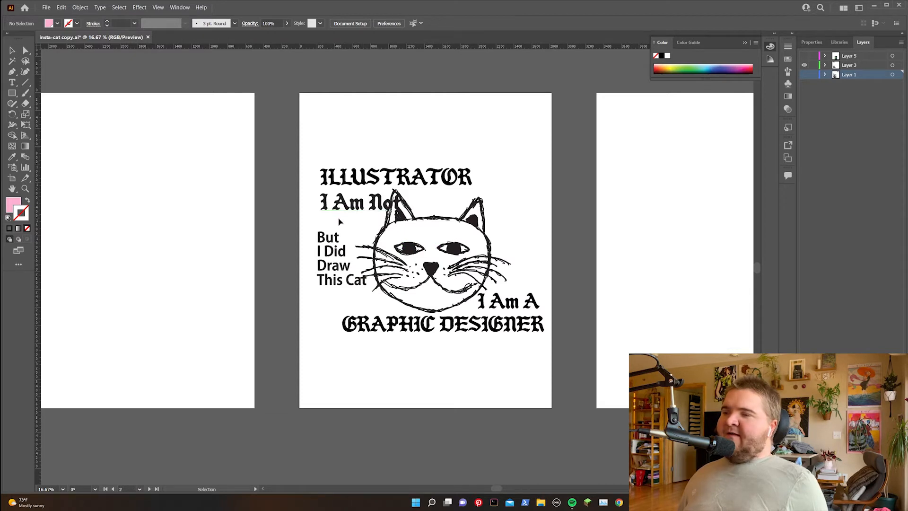
Step: Select the "ILLUSTRATOR I Am Not" text on the cat layout and view its font properties
click(337, 168)
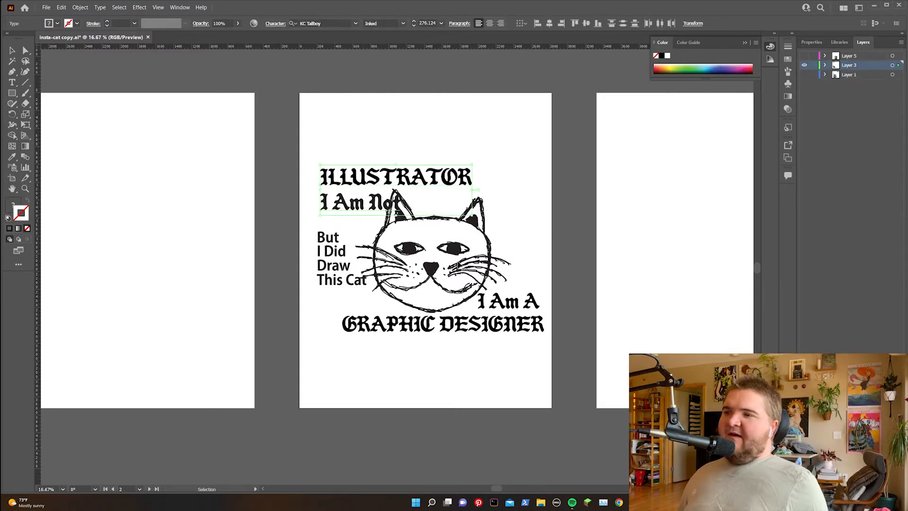
click(469, 250)
click(569, 282)
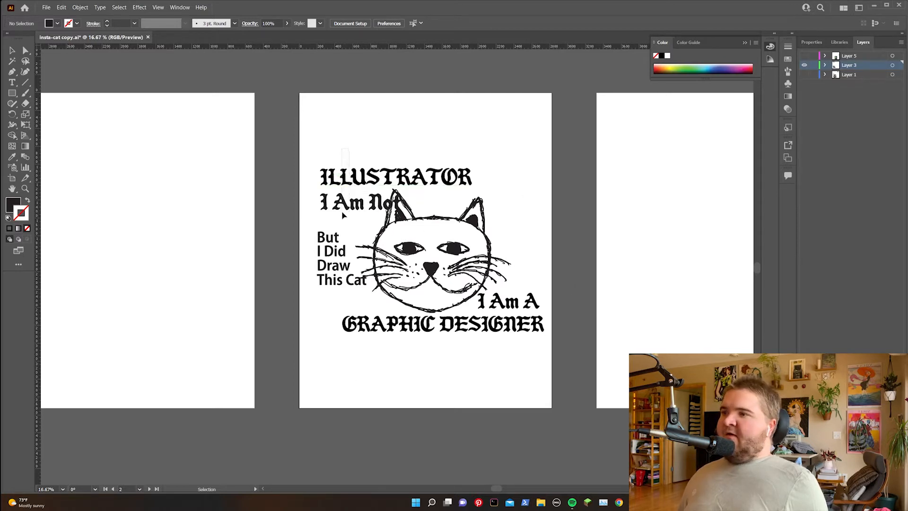
click(379, 220)
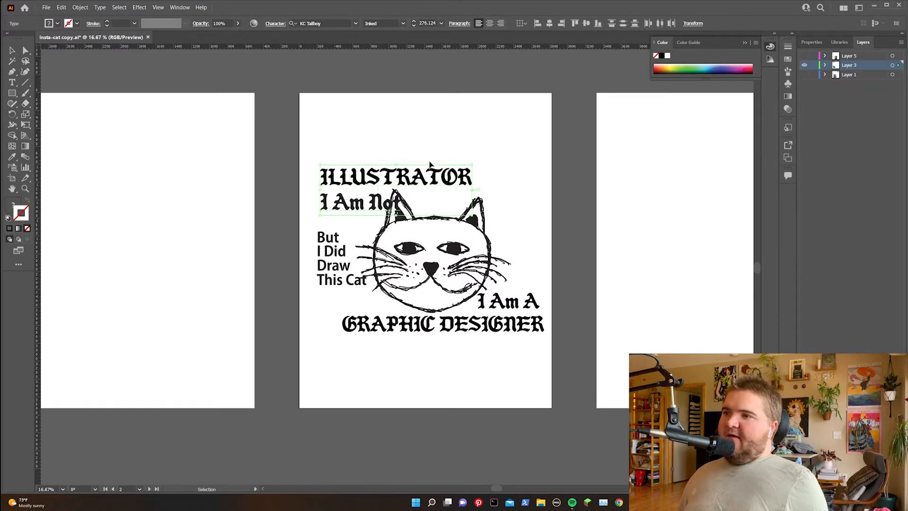
click(809, 43)
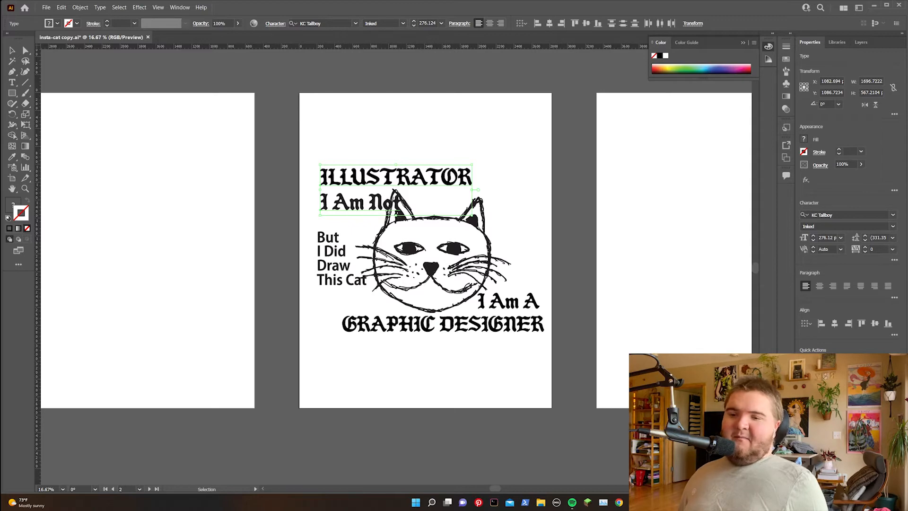
Step: Switch to the browser and review the Tallboy Font page on Kern Club, including its suggested fonts
key(alt+Tab)
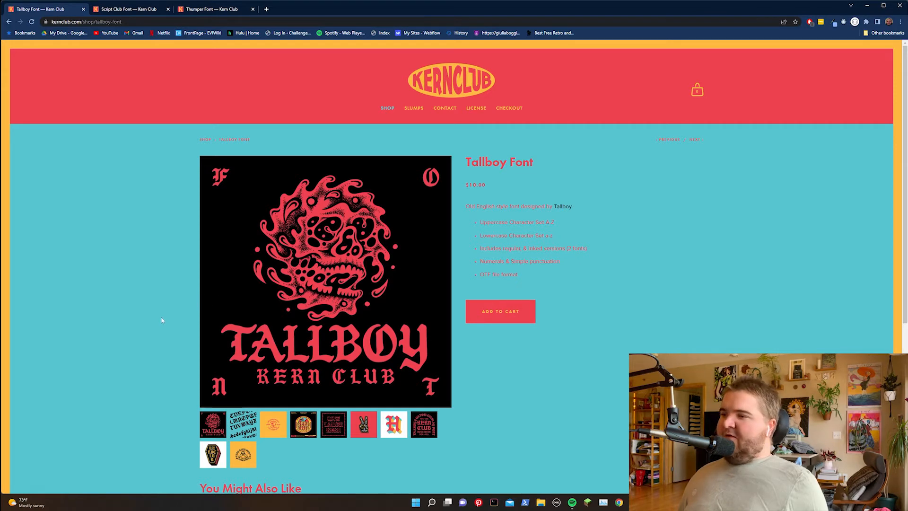
scroll(161, 320, down, 2)
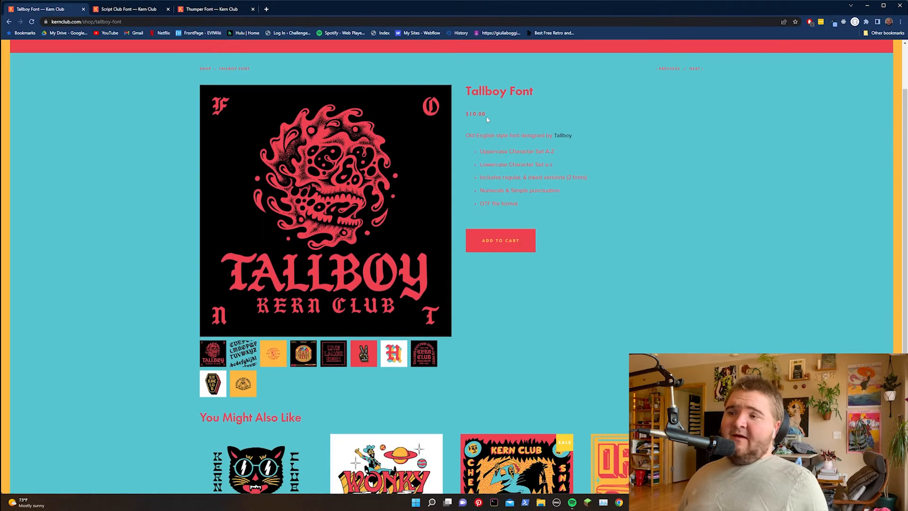
scroll(793, 235, down, 3)
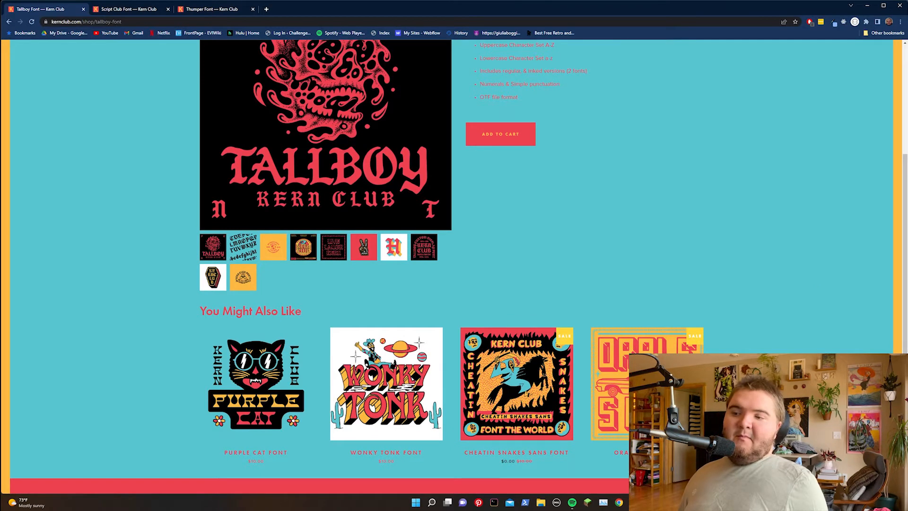
scroll(454, 261, down, 1)
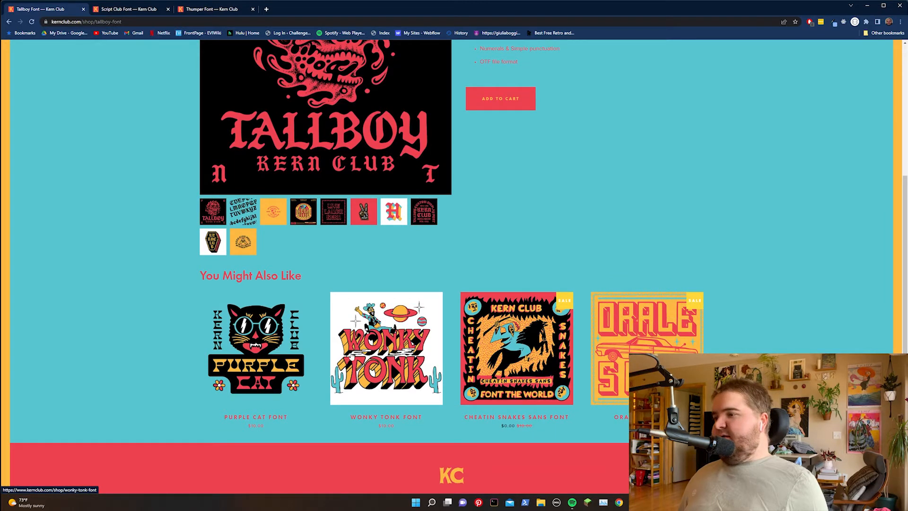
Step: Open the Orale Sans Font page and examine its preview, description and related fonts
click(625, 373)
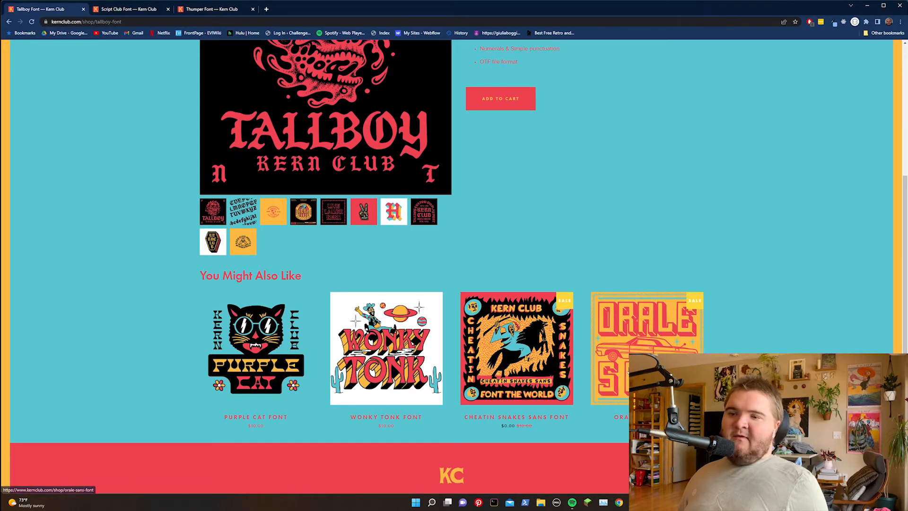
scroll(805, 343, down, 5)
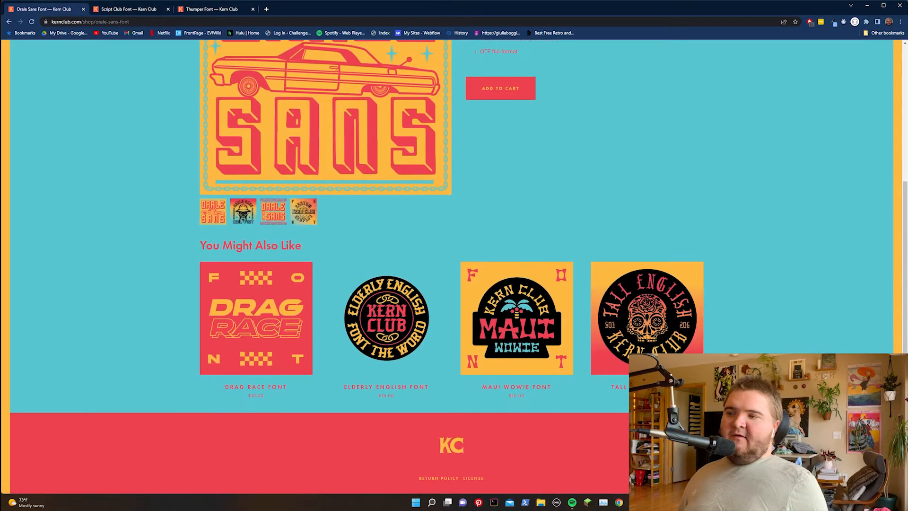
scroll(805, 344, up, 4)
scroll(805, 344, down, 2)
scroll(805, 344, down, 1)
scroll(804, 344, up, 2)
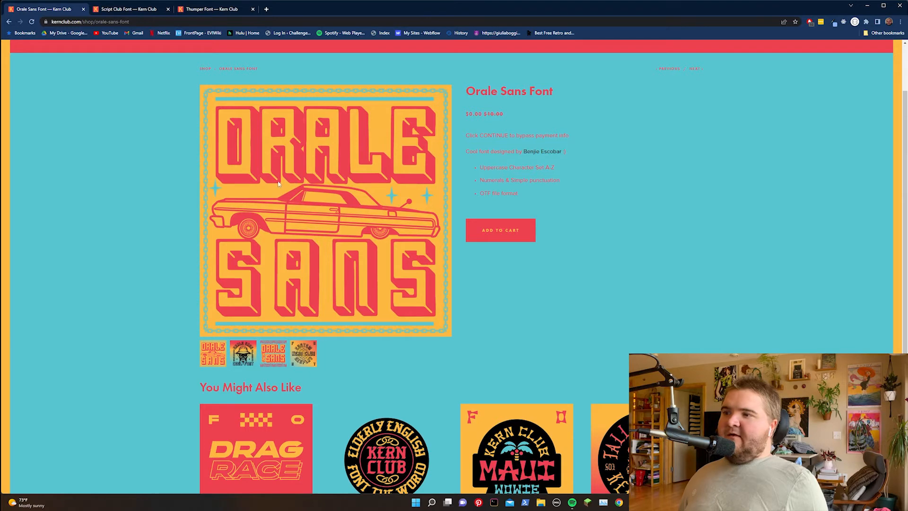
scroll(722, 269, down, 2)
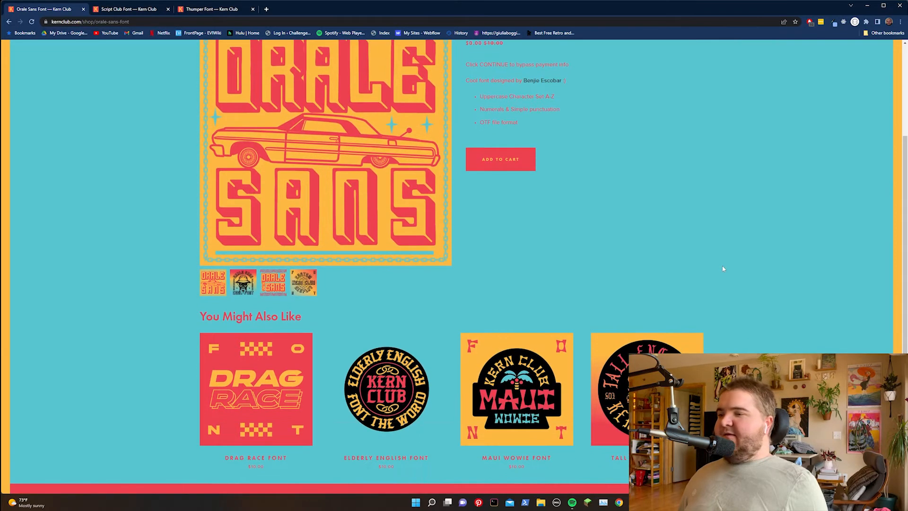
scroll(770, 274, down, 2)
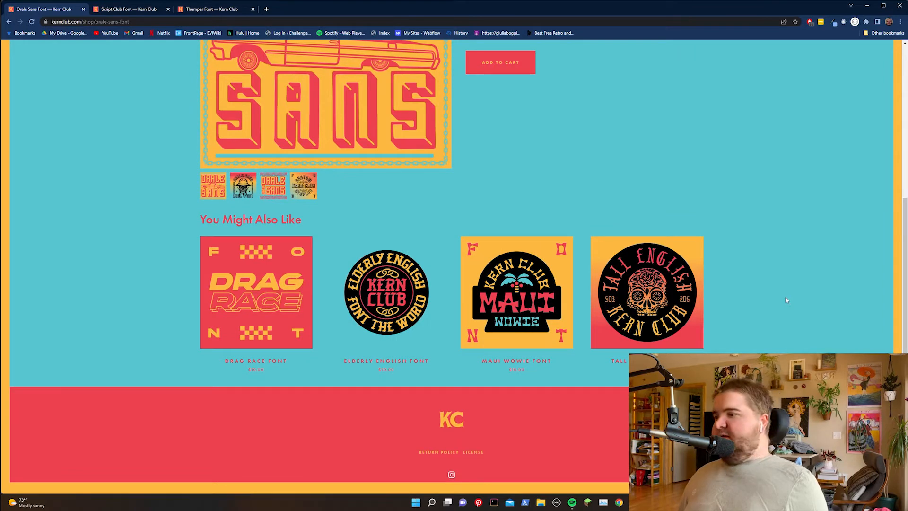
scroll(786, 299, up, 5)
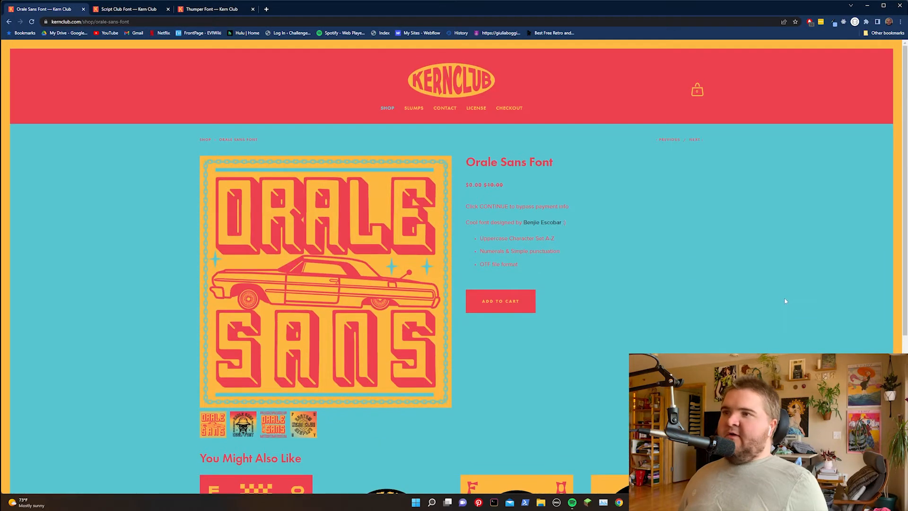
Step: Open the full Kern Club shop catalogue and browse the font listings as far as the discounted fonts
click(388, 108)
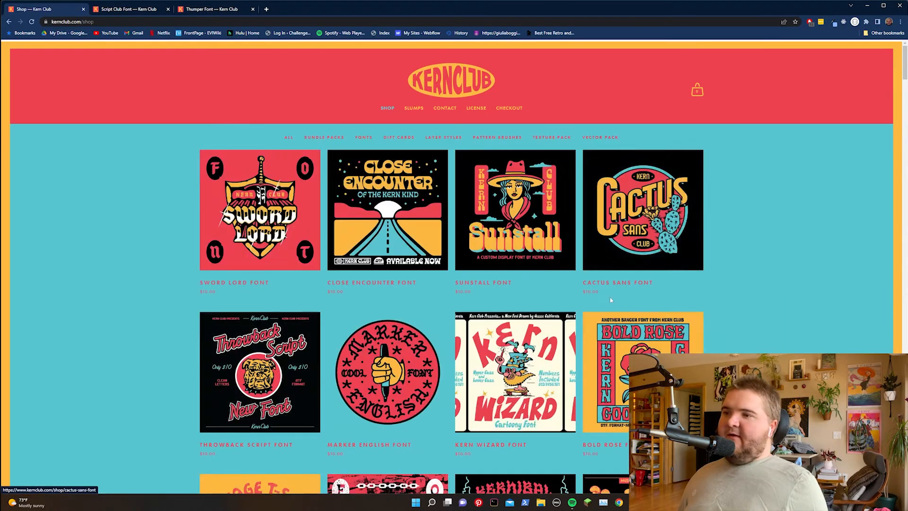
scroll(760, 251, down, 20)
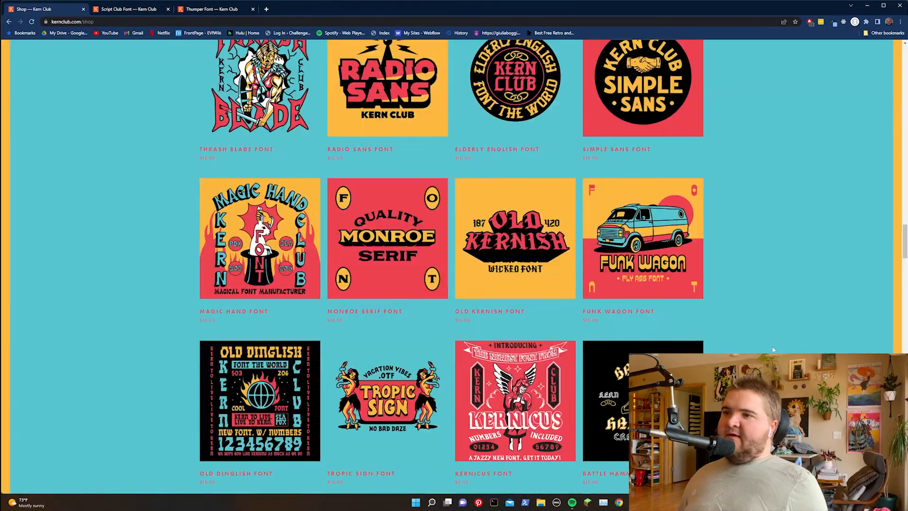
scroll(772, 349, down, 15)
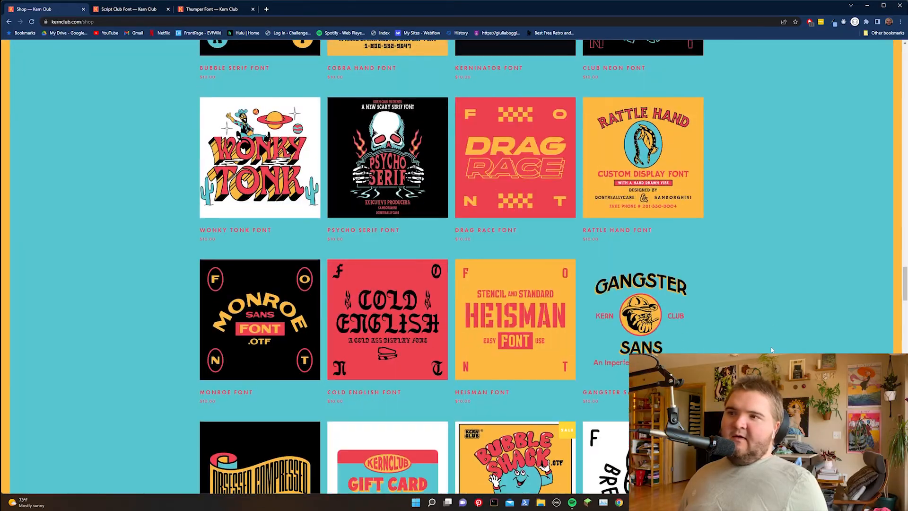
scroll(772, 349, down, 4)
scroll(774, 350, up, 2)
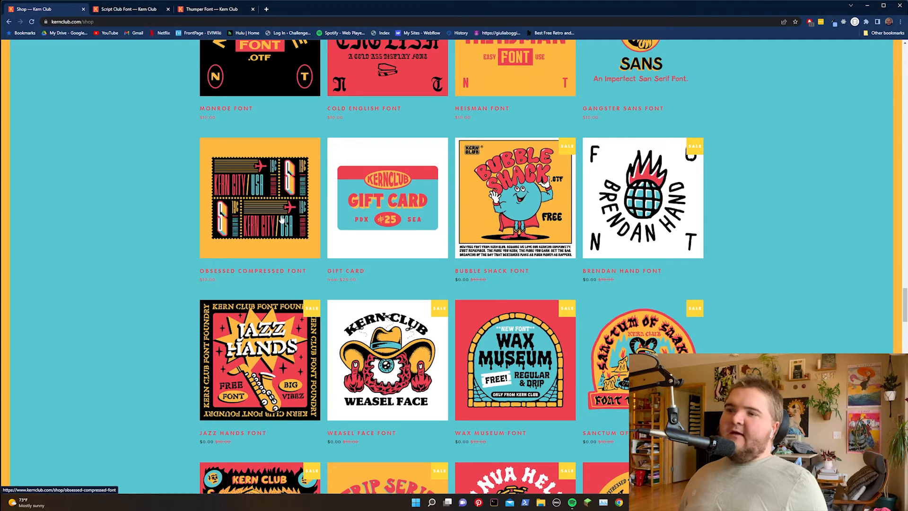
Step: Examine the discounted fonts in the shop catalogue, as far as the layer styles and pattern brushes, and return to the earlier listings
scroll(760, 231, down, 10)
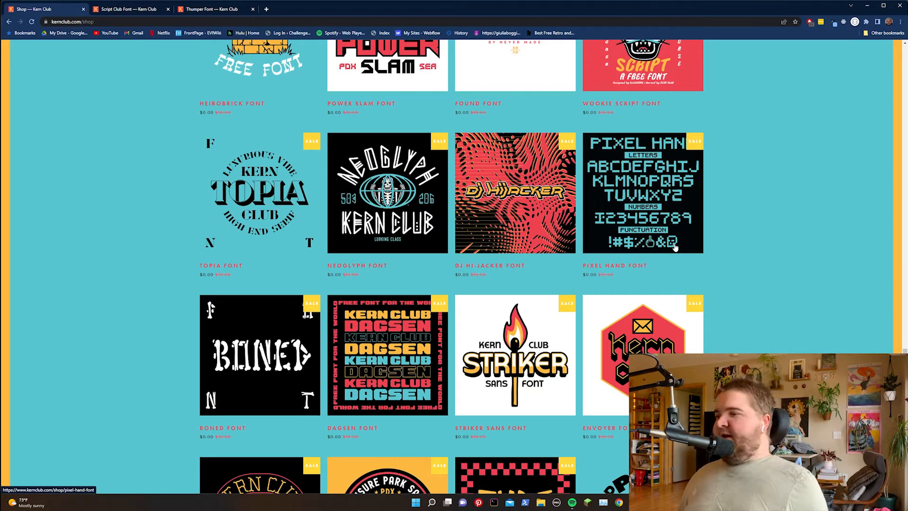
scroll(675, 246, down, 10)
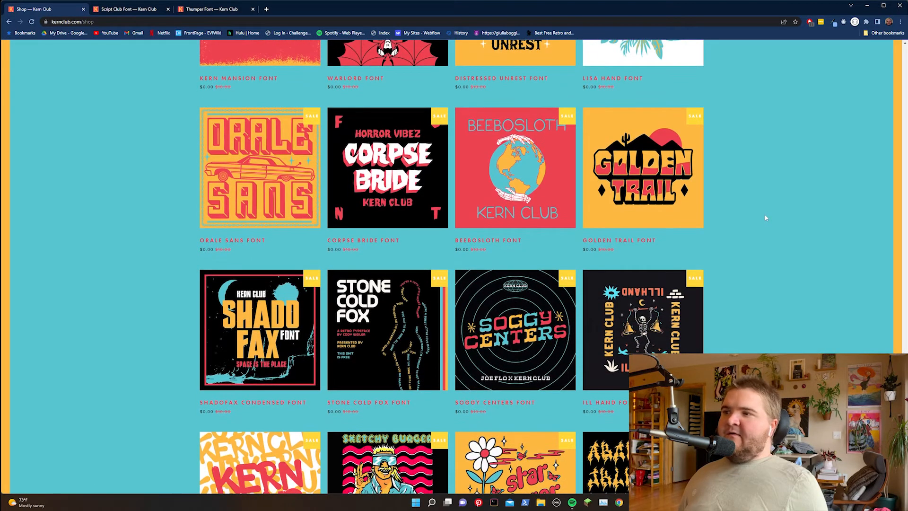
scroll(766, 218, down, 1)
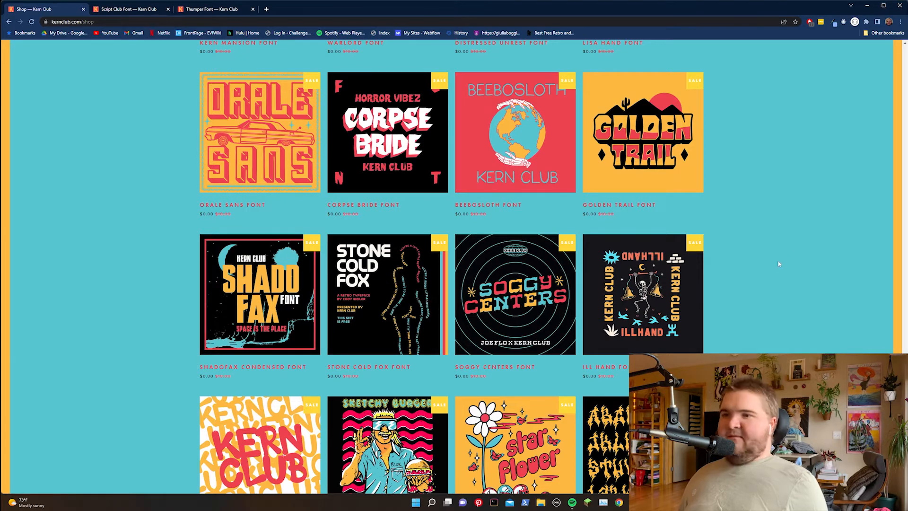
scroll(776, 268, down, 1)
scroll(775, 267, down, 3)
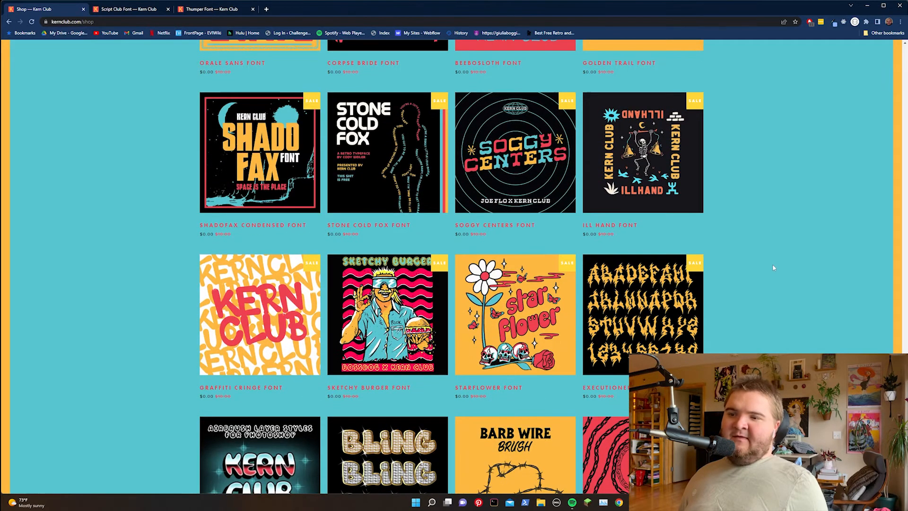
scroll(780, 266, down, 1)
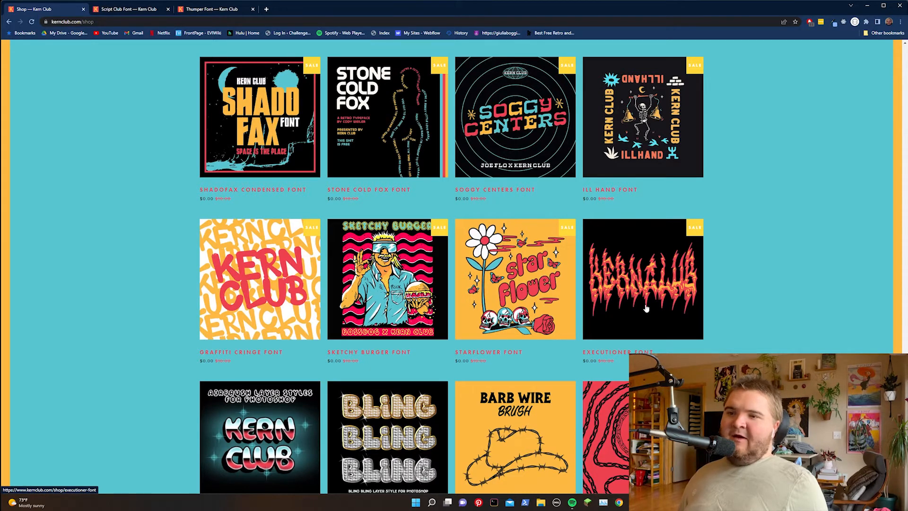
scroll(847, 236, down, 3)
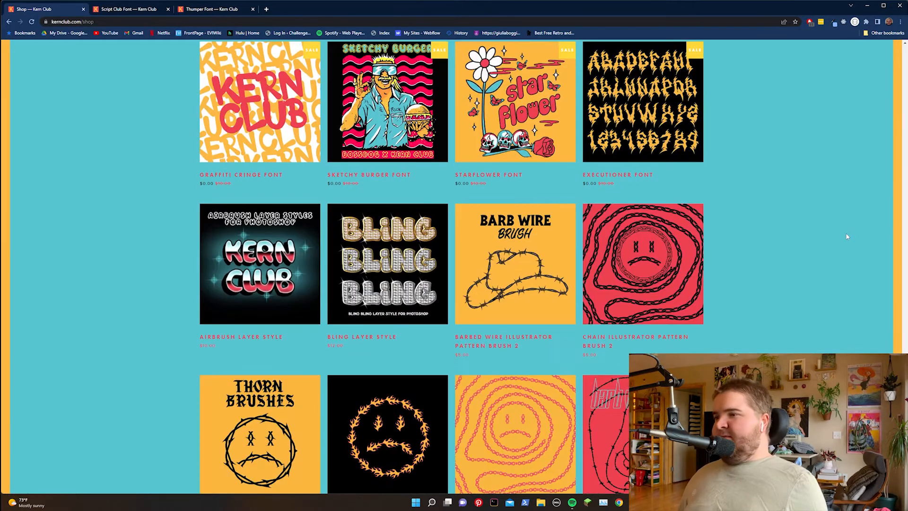
scroll(847, 236, up, 2)
scroll(847, 237, up, 1)
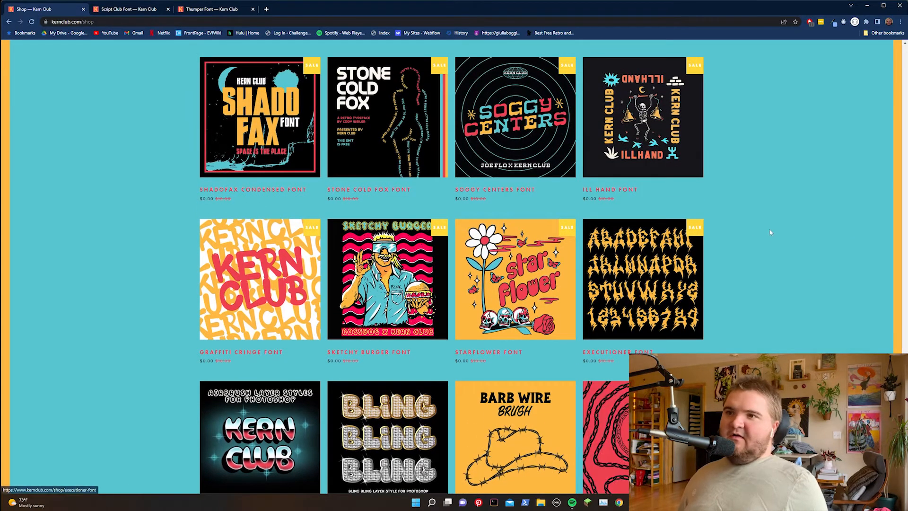
scroll(772, 238, up, 2)
scroll(772, 238, up, 2)
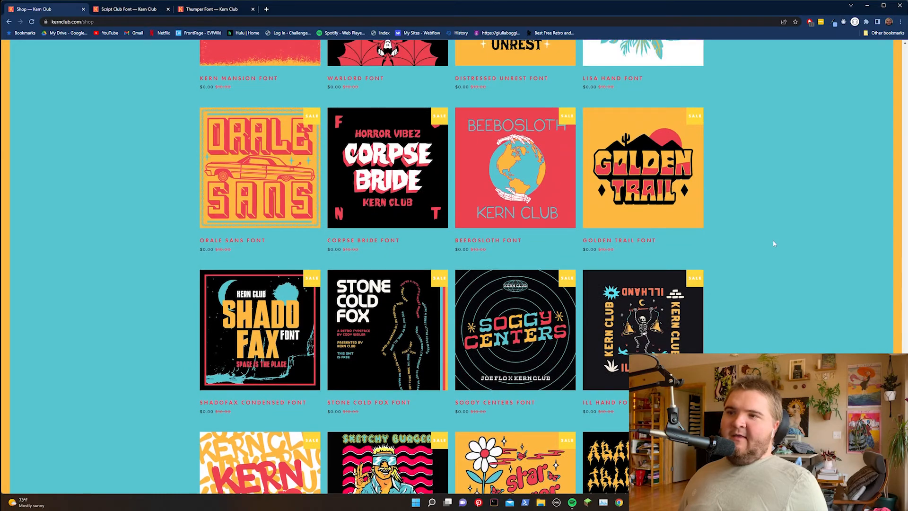
scroll(765, 250, up, 6)
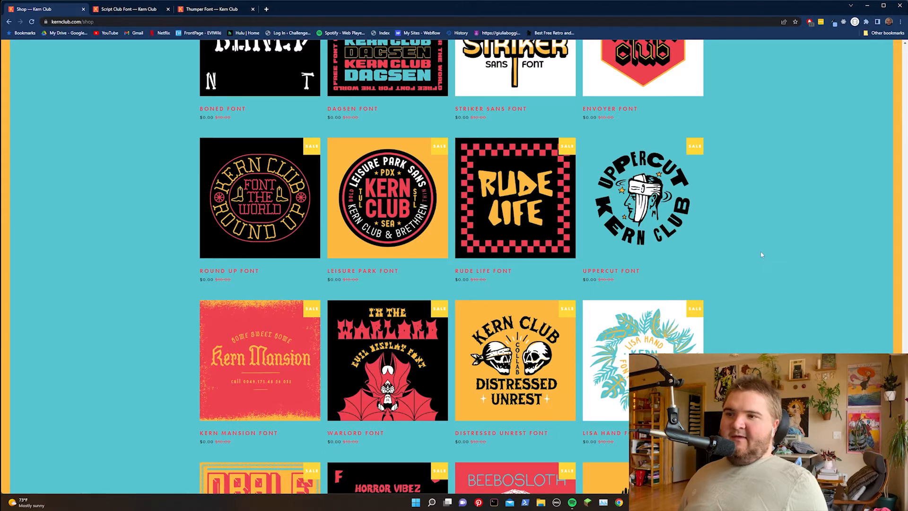
scroll(761, 255, up, 1)
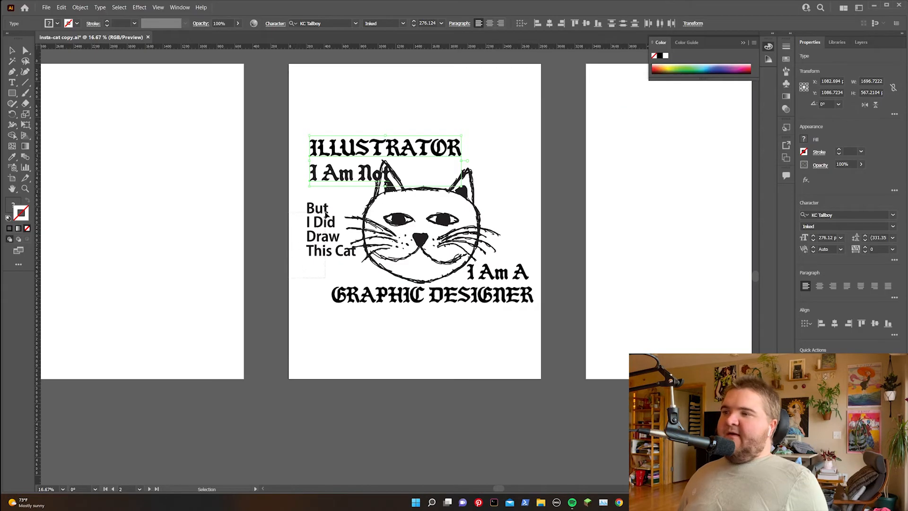
Step: Switch back to Illustrator, inspect the "But I Did Draw This Cat" text group beside the cat, and clear the selection
click(320, 221)
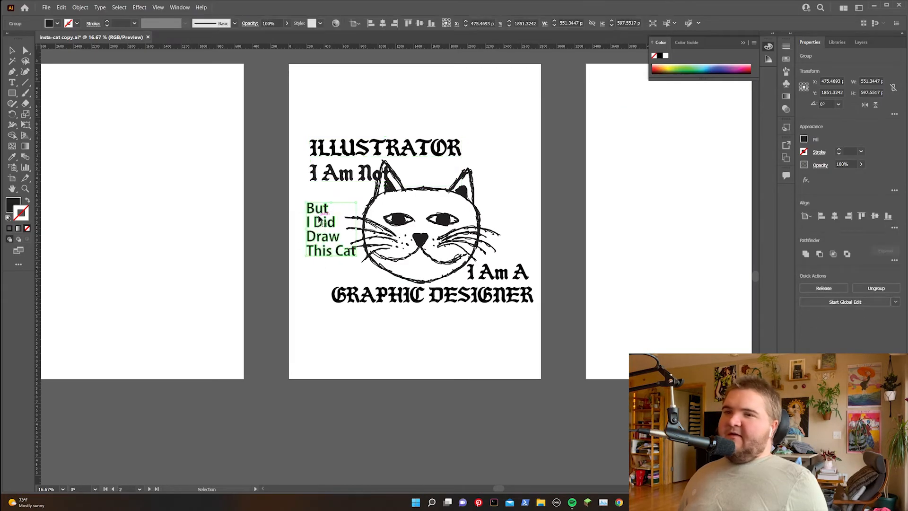
click(277, 284)
click(311, 256)
mouse_move(311, 255)
mouse_down()
mouse_move(306, 219)
mouse_move(311, 261)
mouse_up()
click(301, 268)
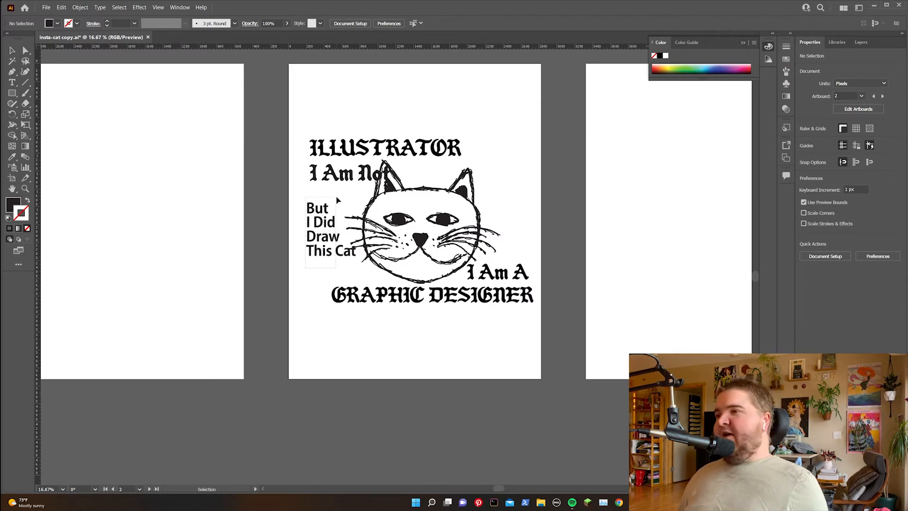
Step: Inspect the "But I Did Draw This Cat" text group and its overlap with the cat's whiskers on the second artboard
drag(338, 200, 299, 203)
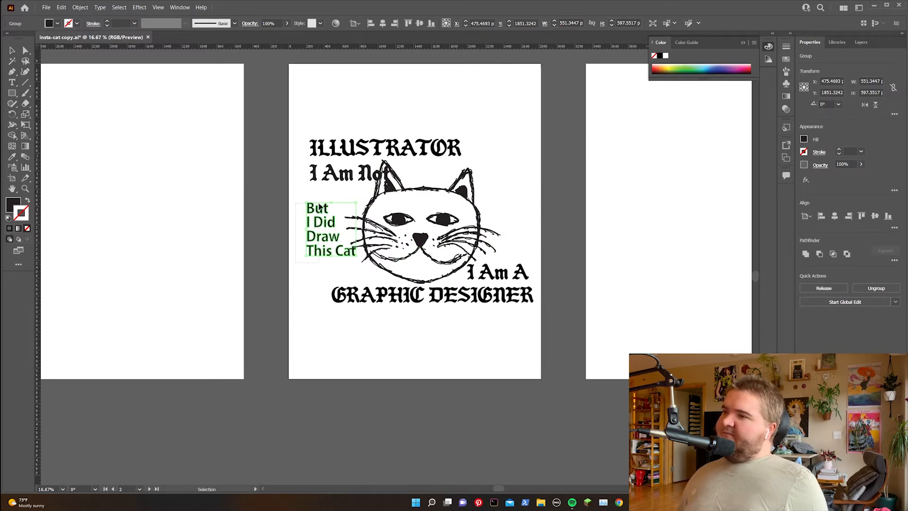
click(324, 203)
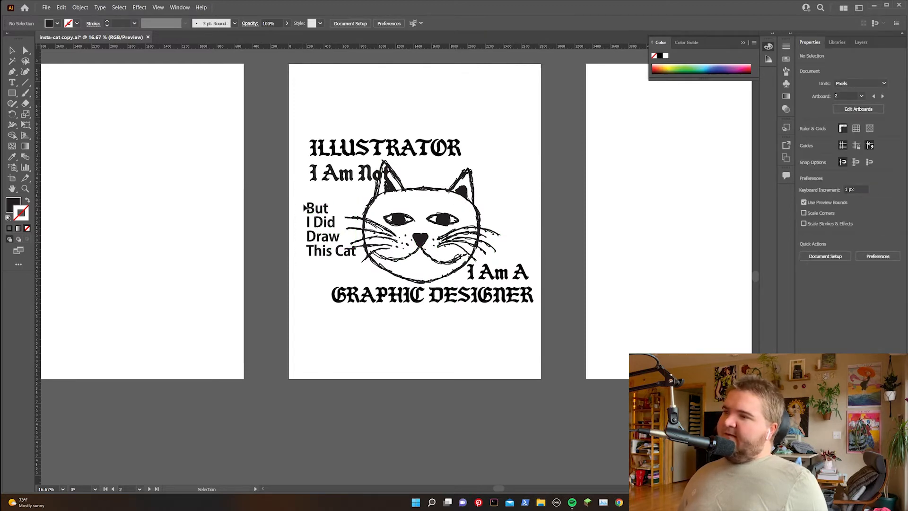
scroll(310, 205, up, 4)
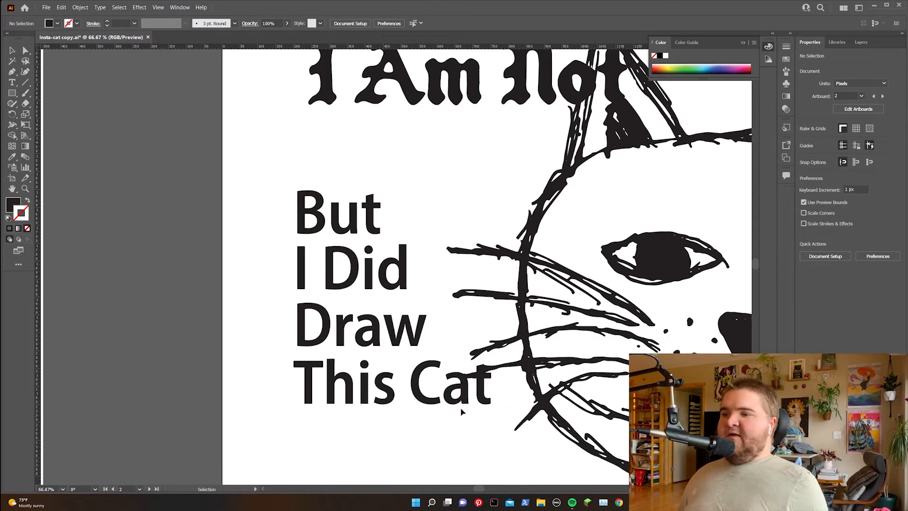
scroll(467, 413, down, 4)
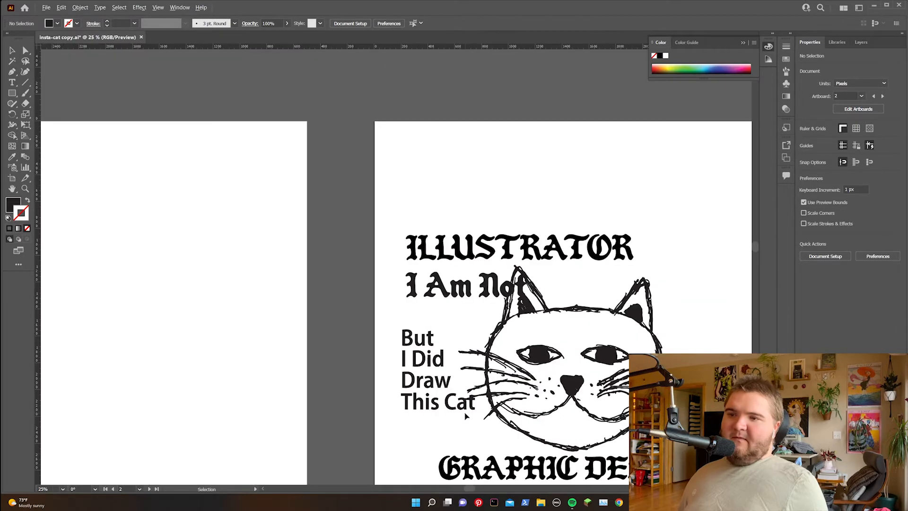
scroll(608, 392, down, 3)
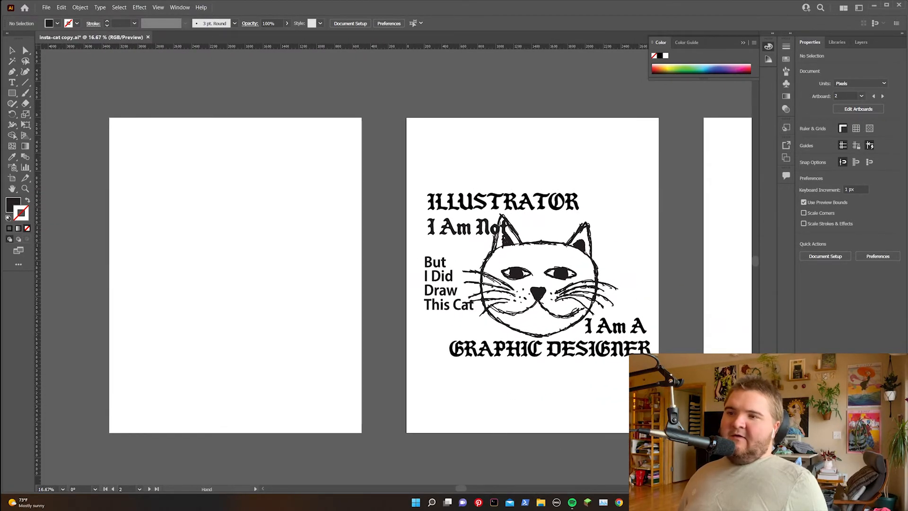
drag(637, 415, 604, 402)
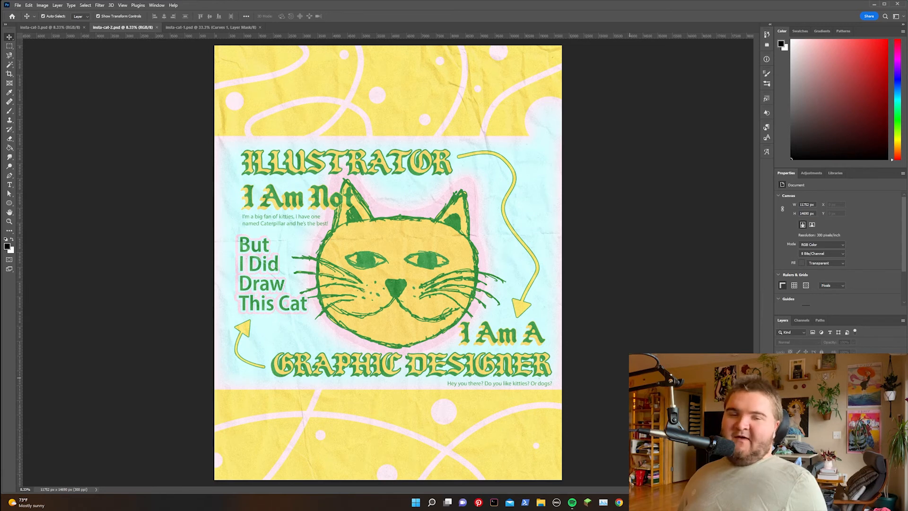
Step: In Photoshop, view the finished poster in insta-cat-1.psd and return to insta-cat-2.psd for comparison
click(210, 27)
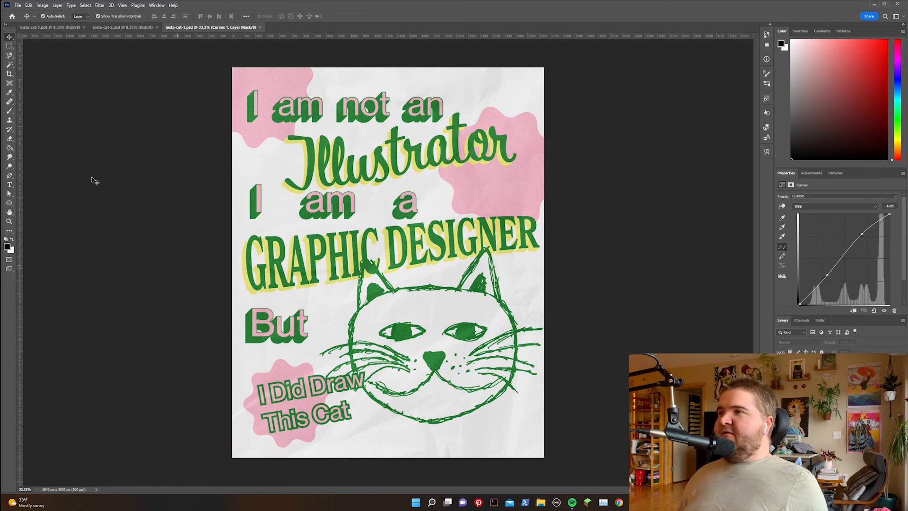
click(134, 27)
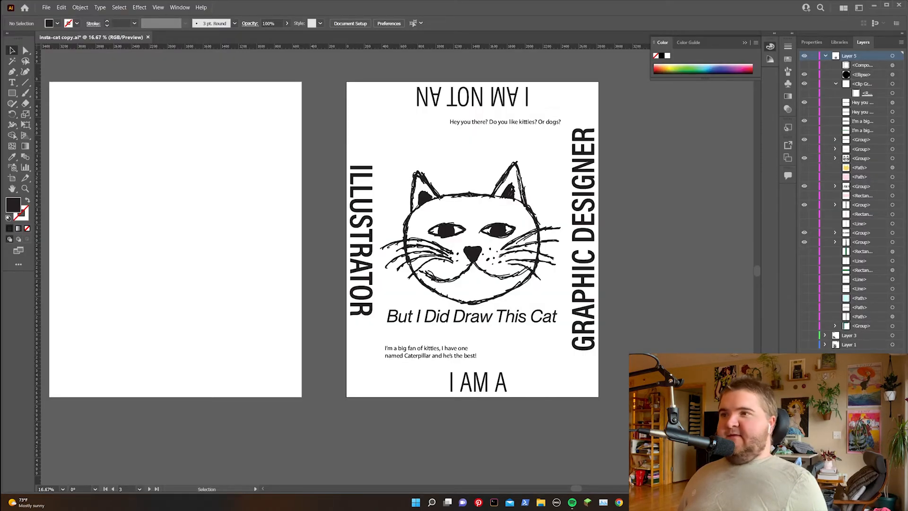
Step: Try stretching the "I AM A" text group on the third artboard vertically to above the artboard's upper edge, and undo it
drag(585, 272, 626, 279)
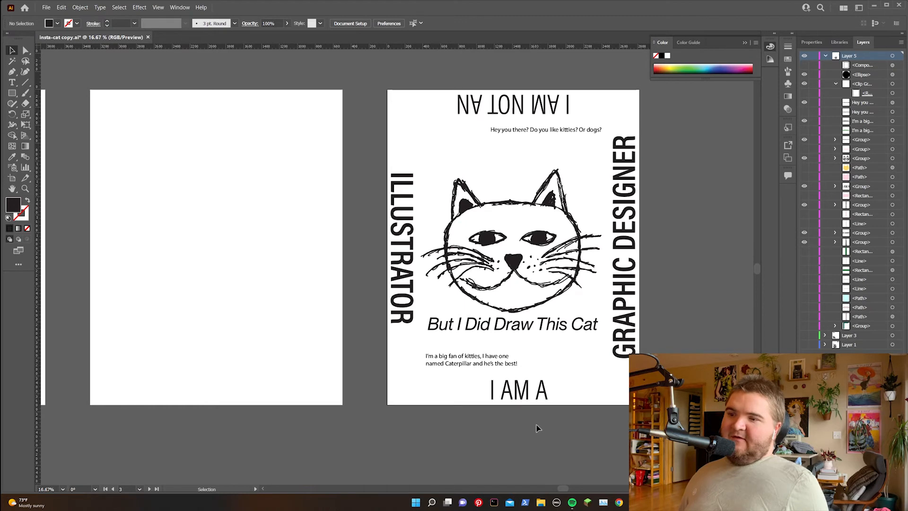
click(514, 383)
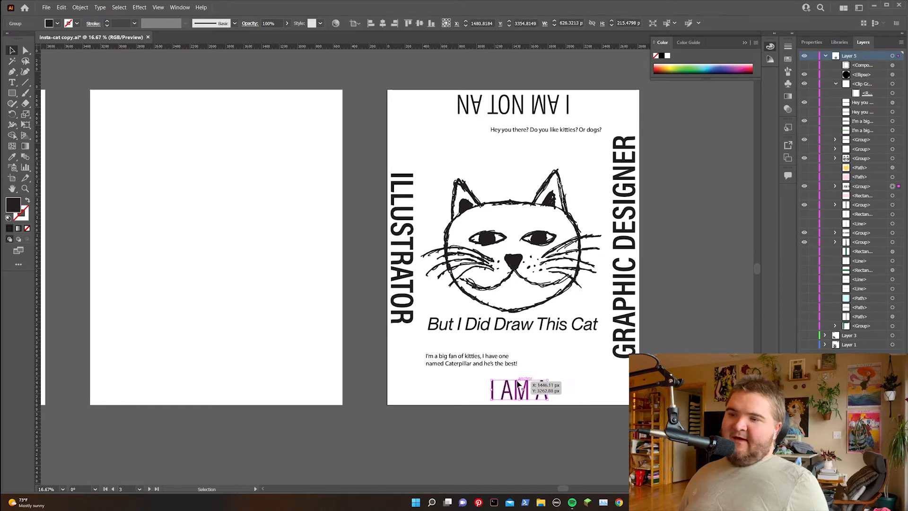
drag(519, 380, 481, 66)
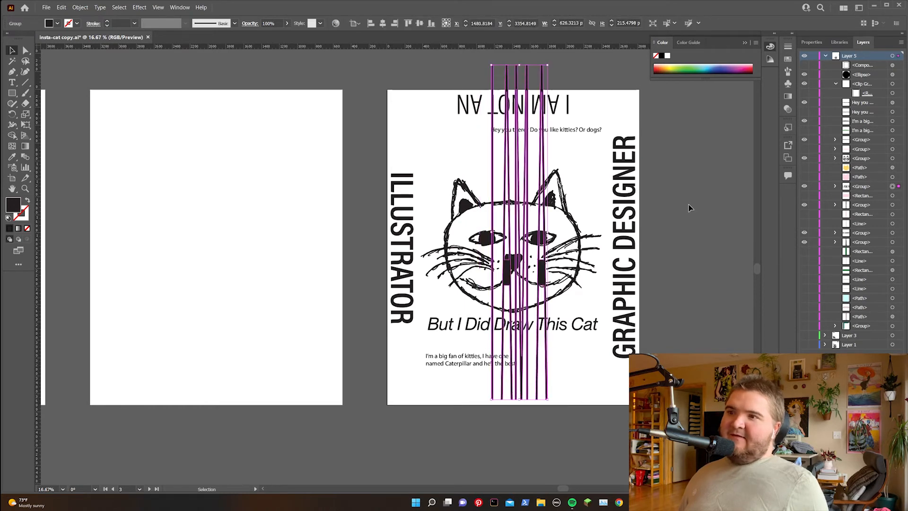
click(701, 259)
key(ctrl+z)
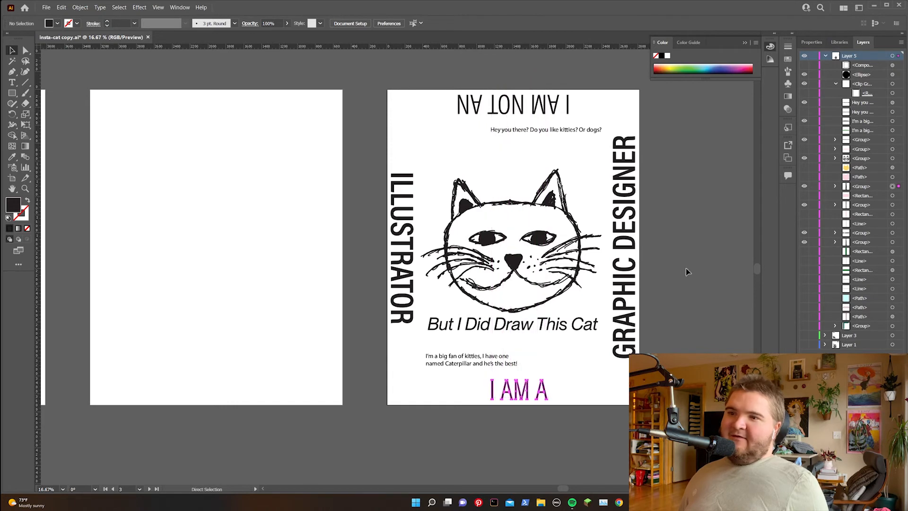
Step: Try squashing the vertical "GRAPHIC DESIGNER" text group to a fraction of its height, undo it, and clear the selection
click(615, 275)
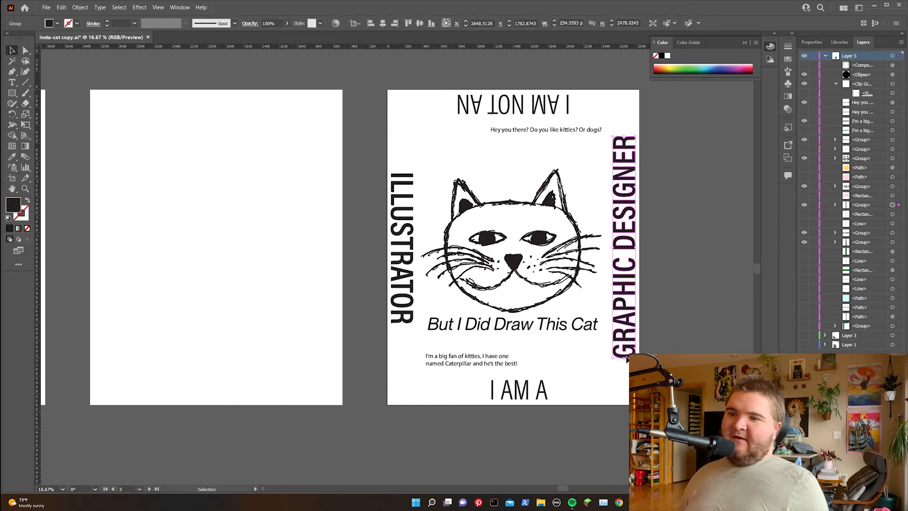
drag(625, 359, 625, 182)
click(617, 349)
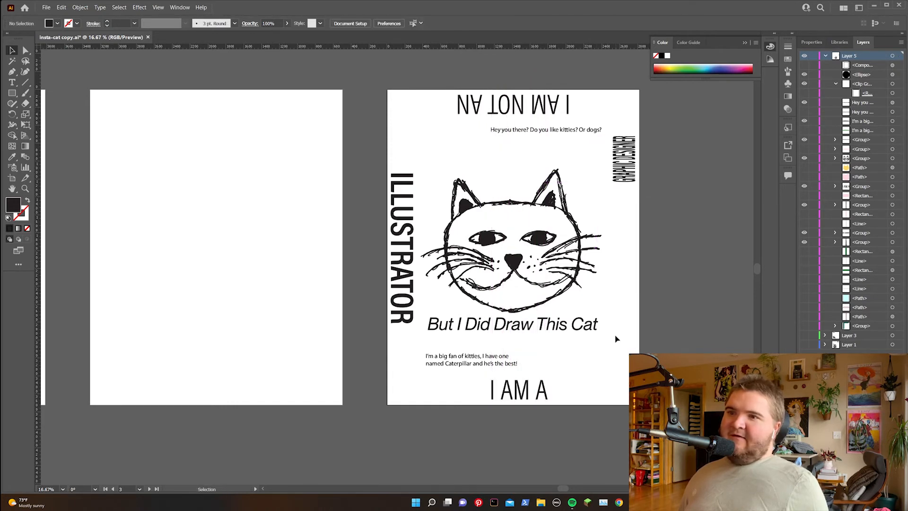
key(ctrl+z)
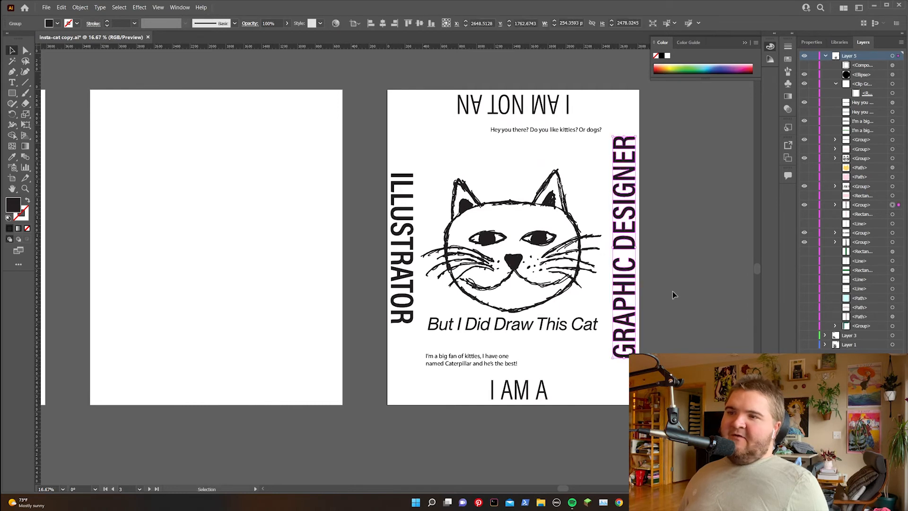
click(693, 270)
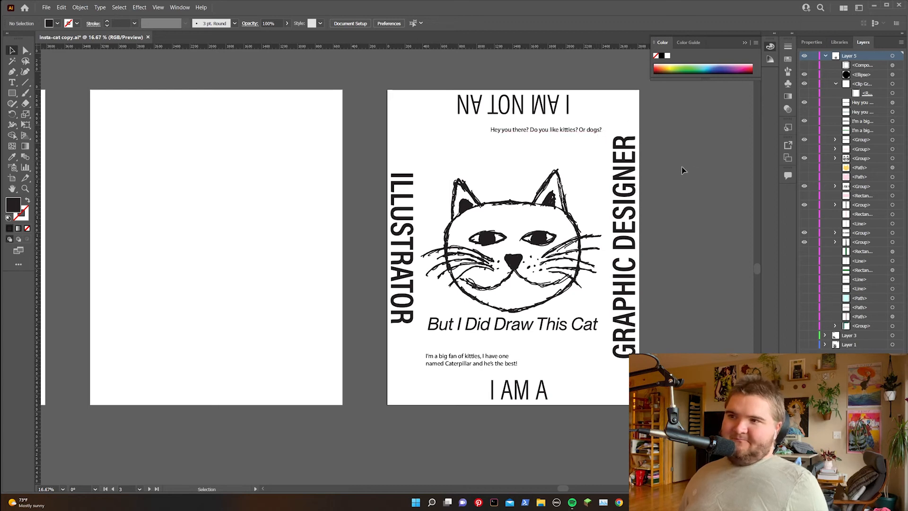
Step: Examine how the "ILLUSTRATOR", "GRAPHIC DESIGNER" and "But I Did Draw This Cat" texts are arranged around the cat
drag(595, 107, 405, 325)
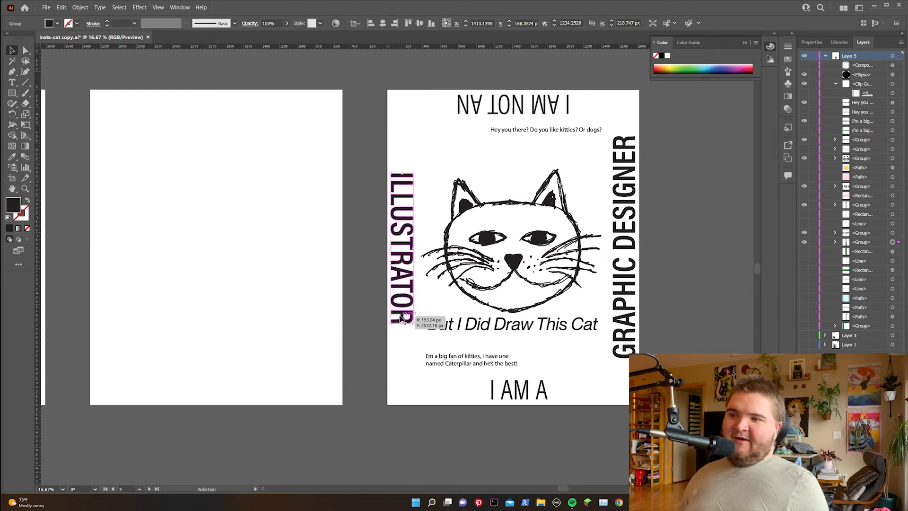
drag(603, 390, 608, 388)
drag(624, 346, 626, 129)
click(718, 256)
click(482, 325)
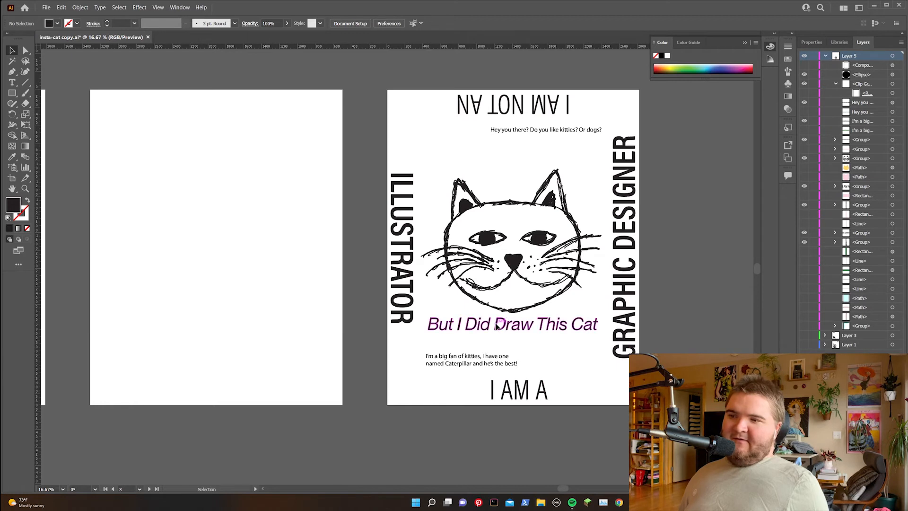
click(753, 270)
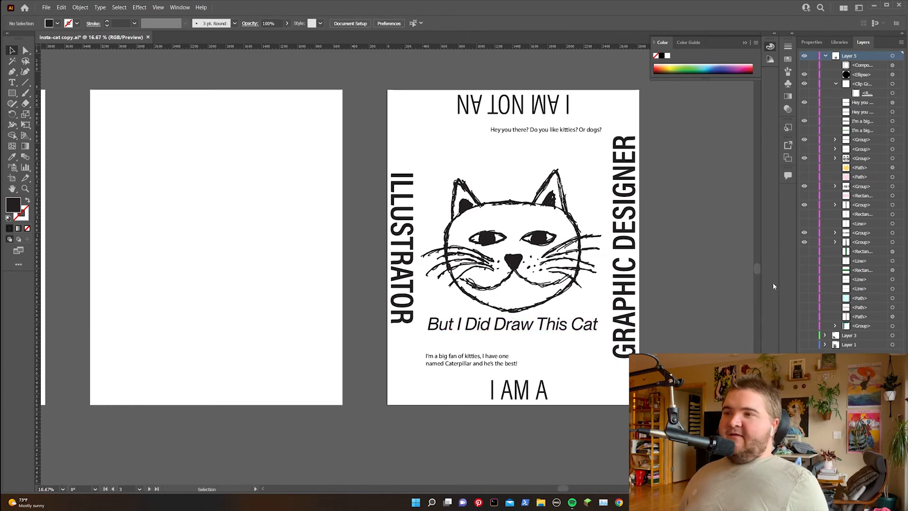
Step: Follow the poster's reading order from the upside-down "I AM NOT AN" through the cat and the vertical side texts
drag(383, 104, 593, 91)
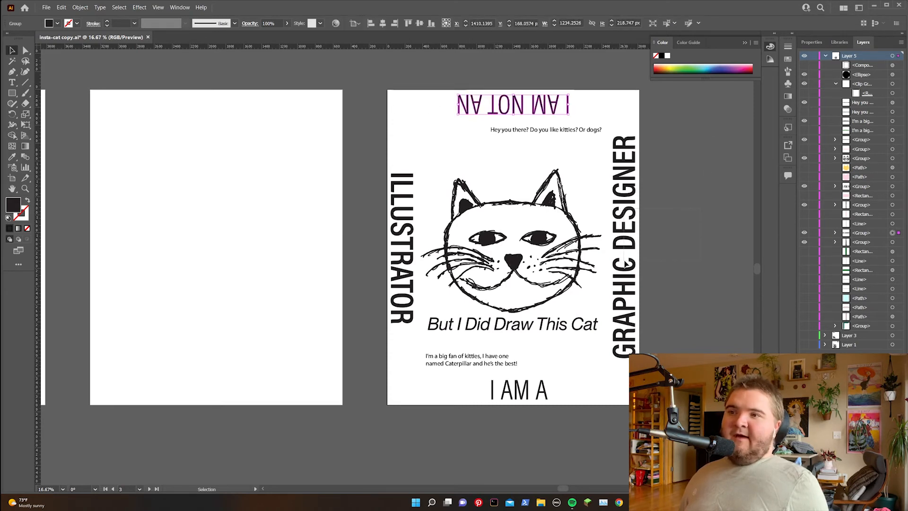
drag(701, 209, 624, 261)
click(738, 228)
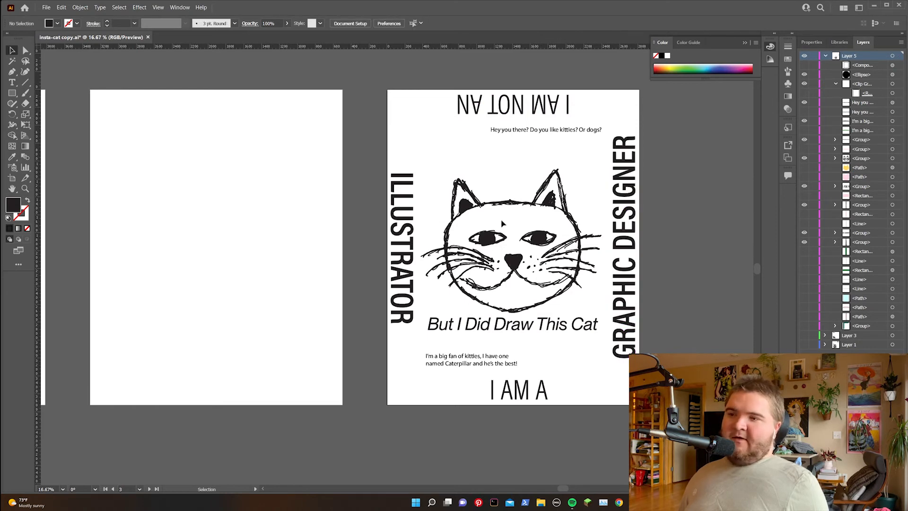
click(516, 246)
click(622, 312)
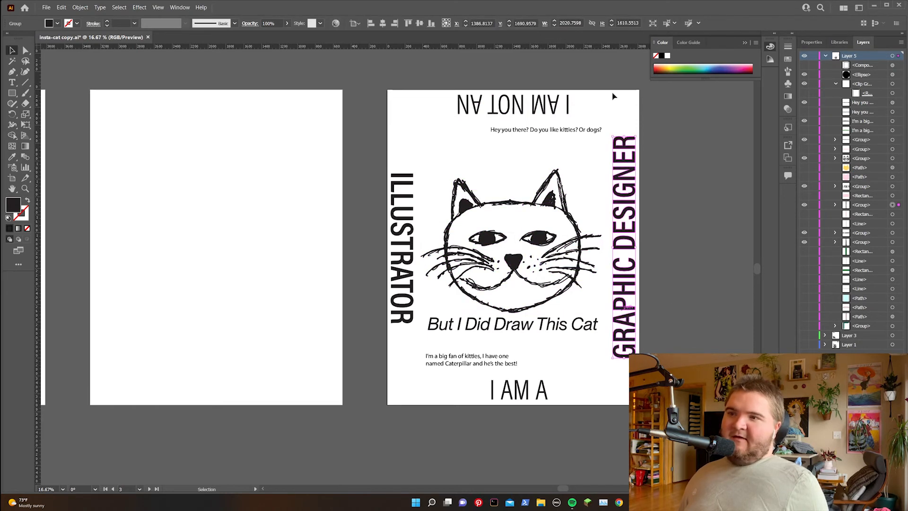
click(490, 98)
click(403, 246)
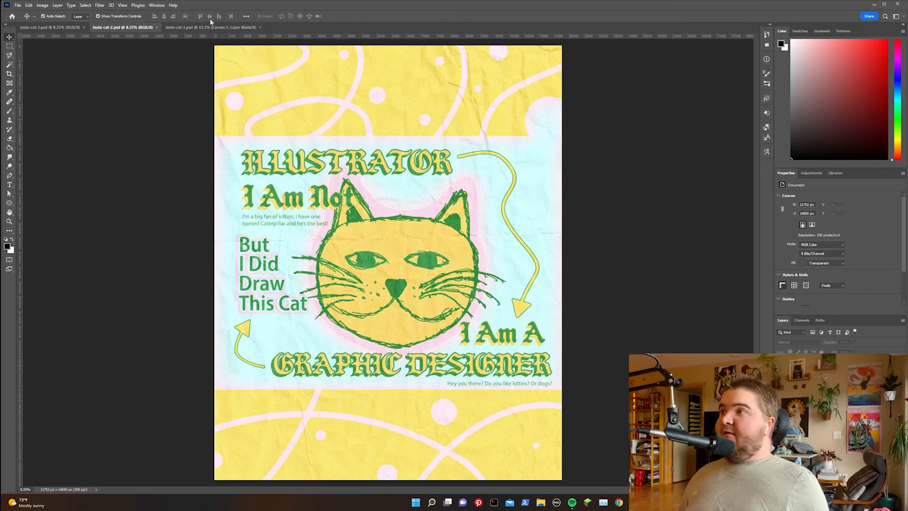
Step: Switch to Photoshop and examine the finished framed cat poster in insta-cat-3.psd as a whole
click(198, 28)
click(53, 27)
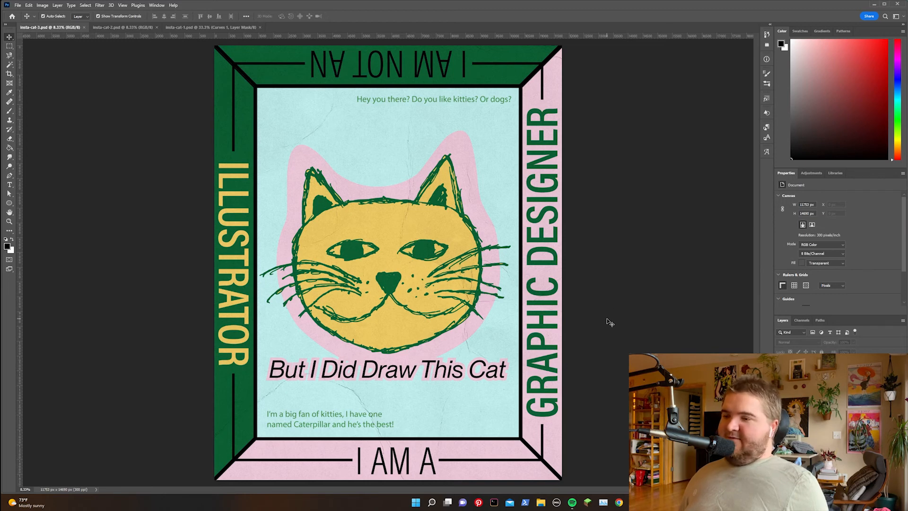
scroll(610, 322, down, 2)
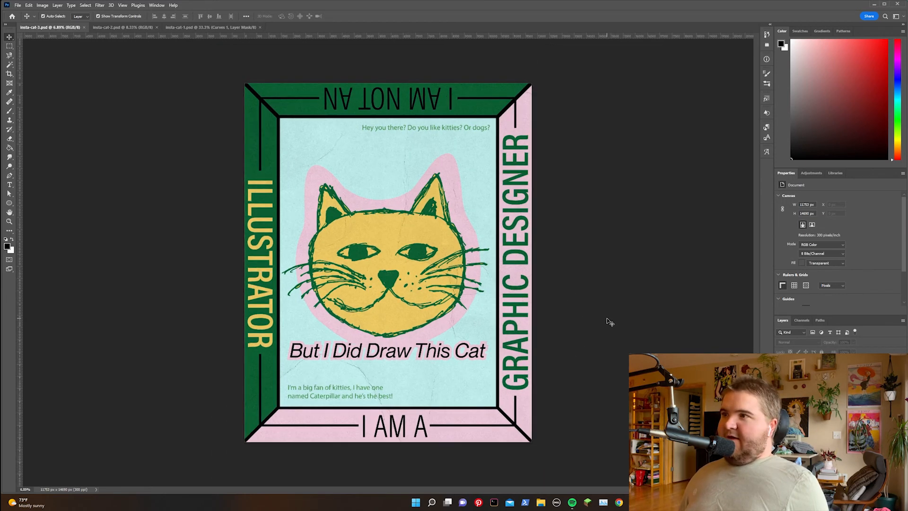
scroll(610, 322, up, 1)
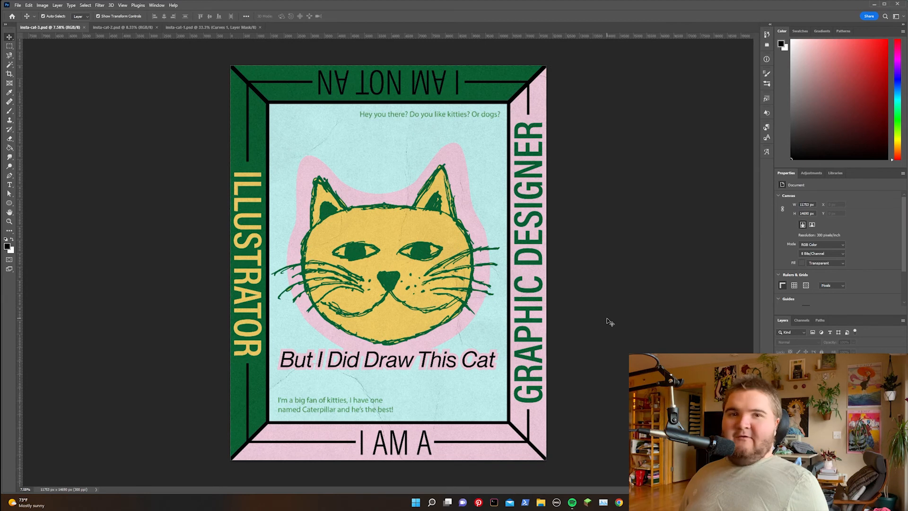